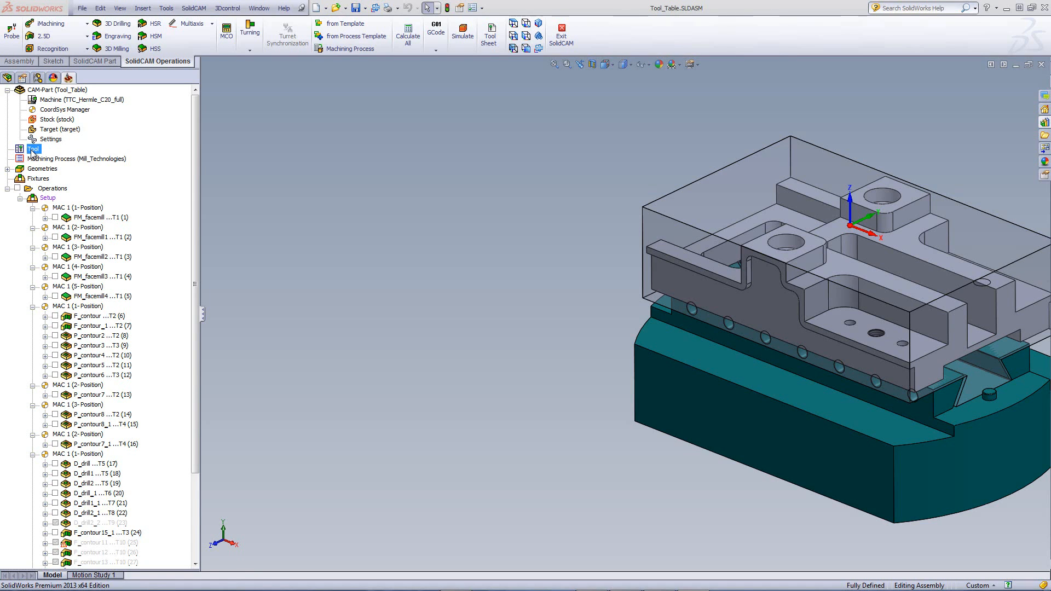
Step: Open the part tool table and view the parameters of tools 2 through 5
double_click(32, 151)
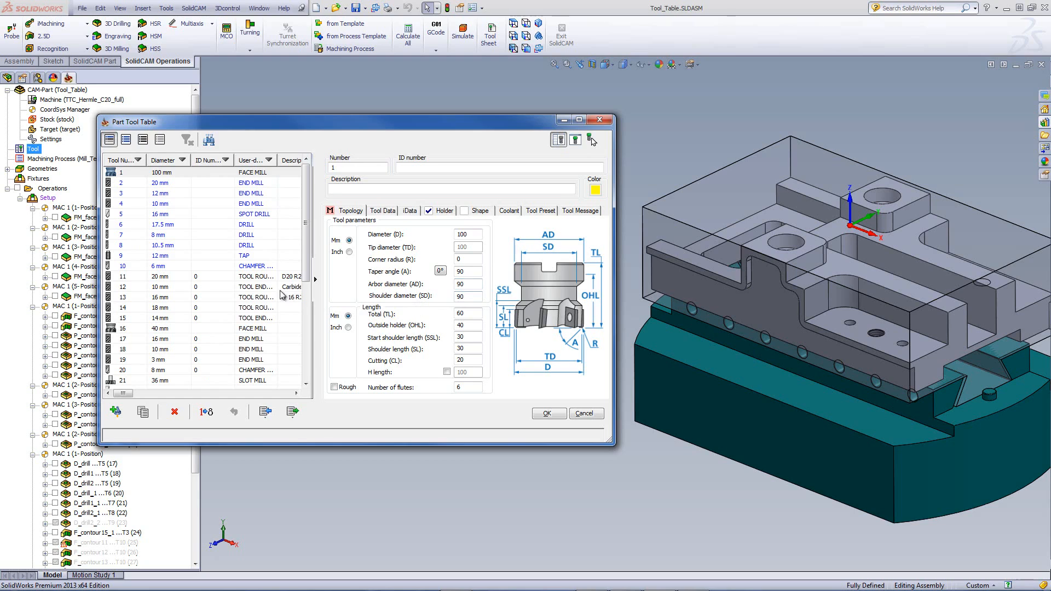
click(166, 185)
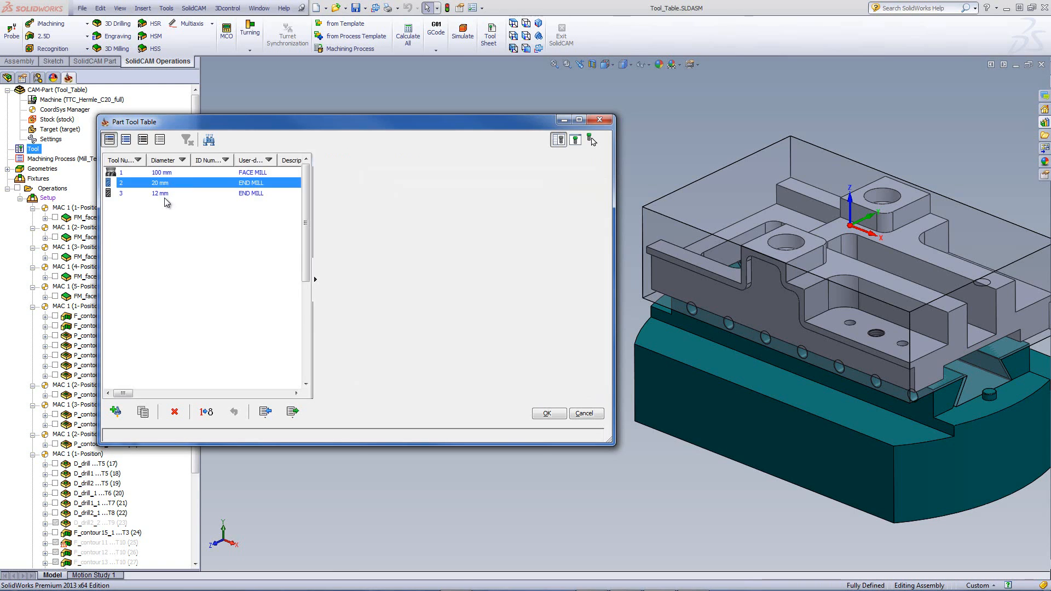
click(167, 195)
click(163, 204)
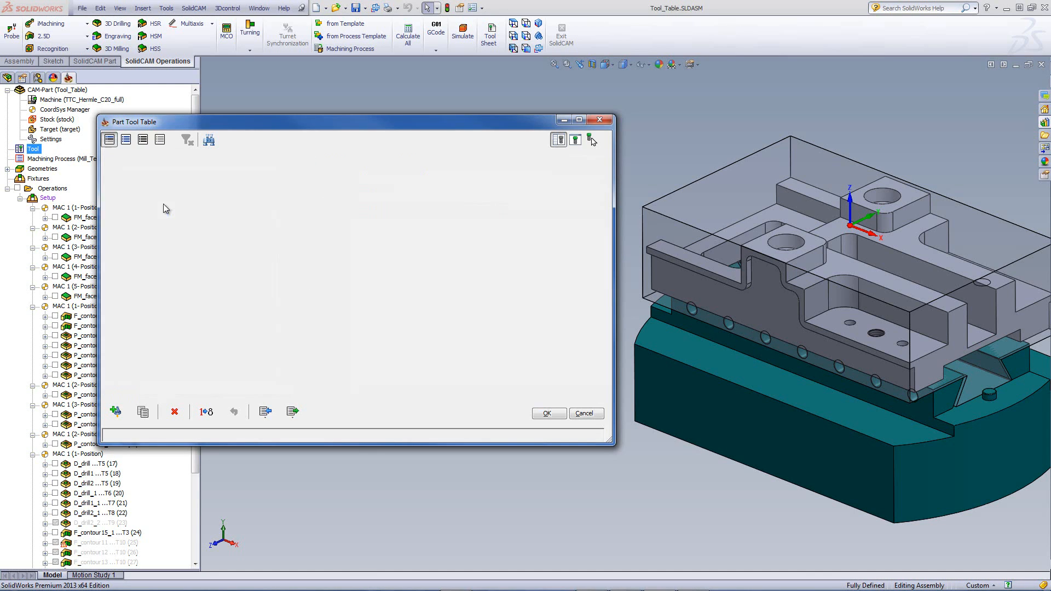
click(160, 214)
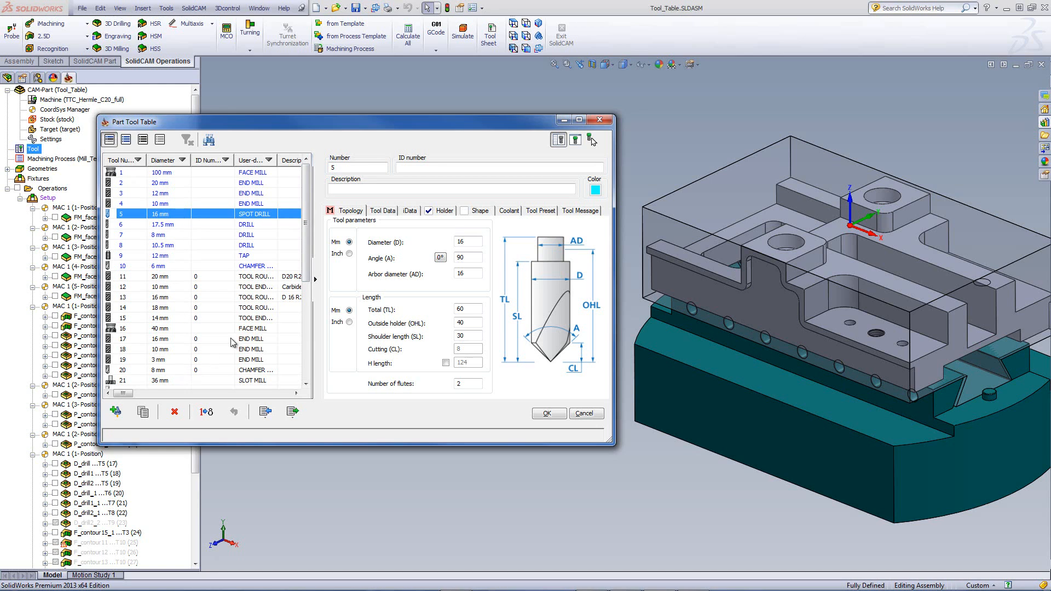
Step: Look through the full list of part tools and view the parameters of tool 1, the 100 mm face mill
scroll(285, 316, down, 3)
scroll(280, 333, down, 1)
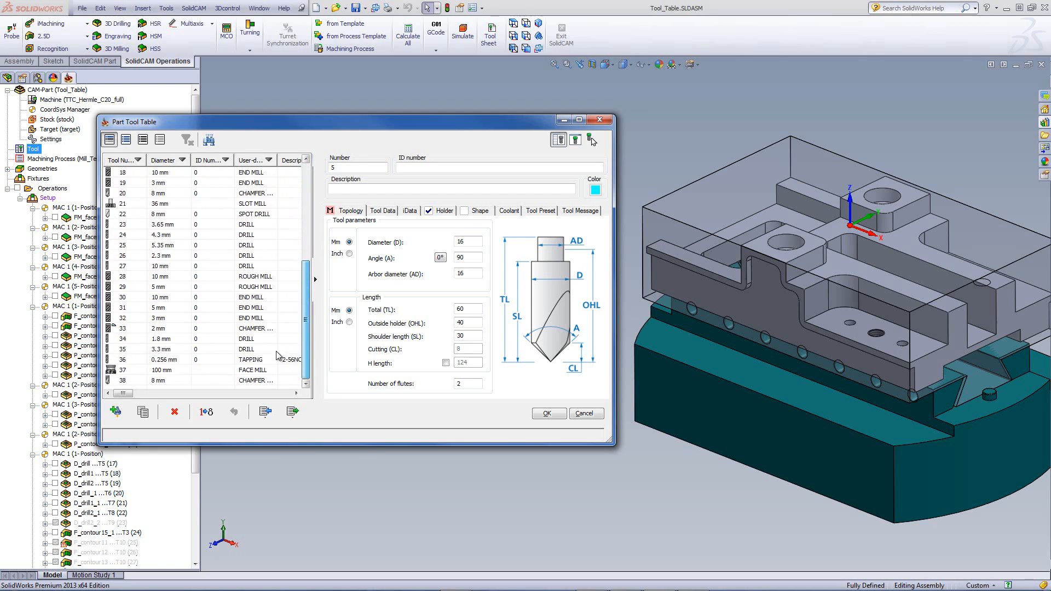
scroll(285, 307, up, 5)
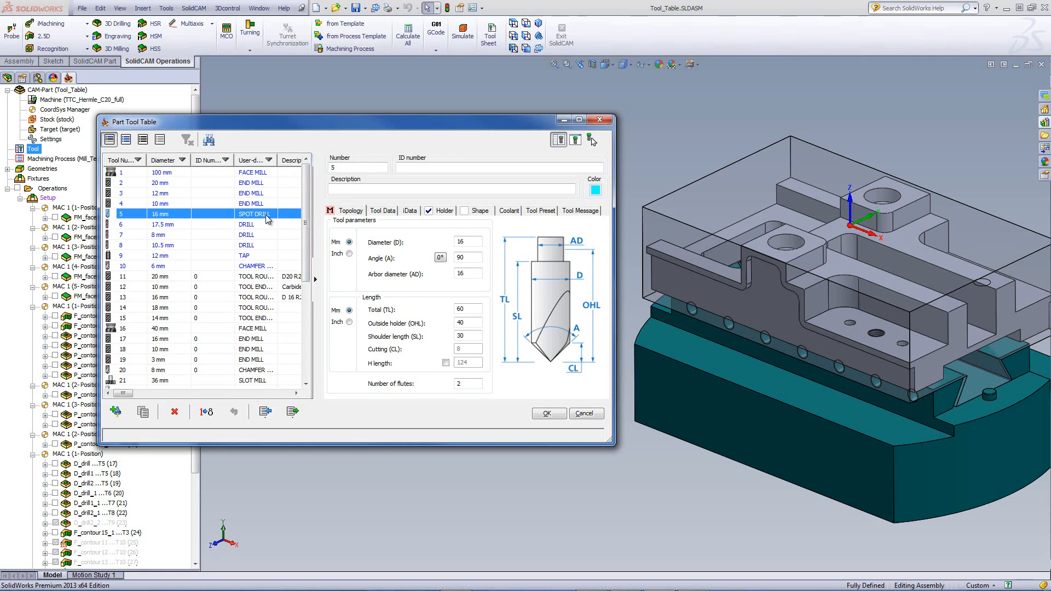
click(169, 175)
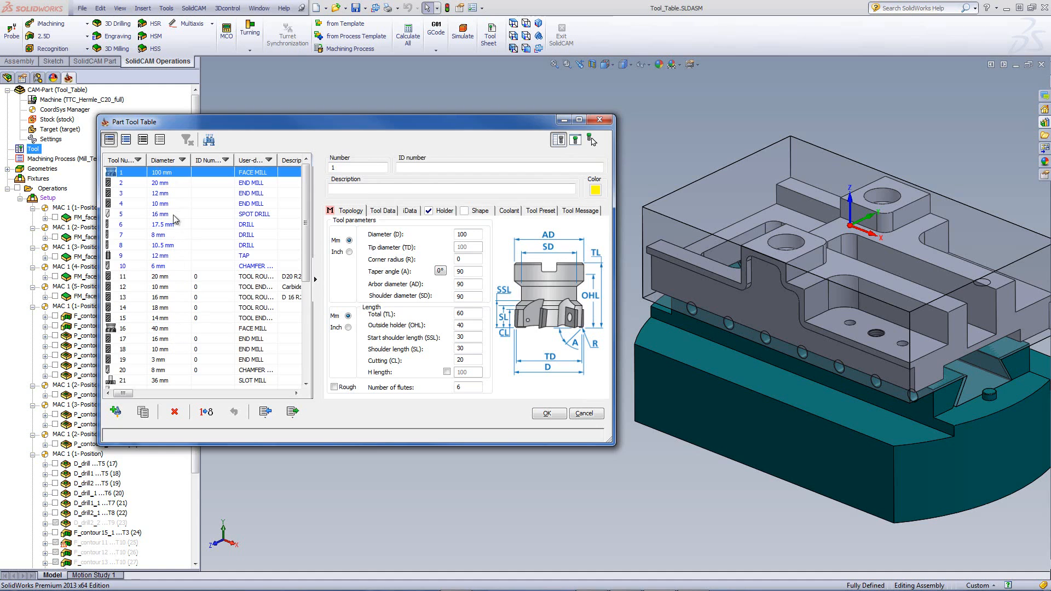
click(166, 182)
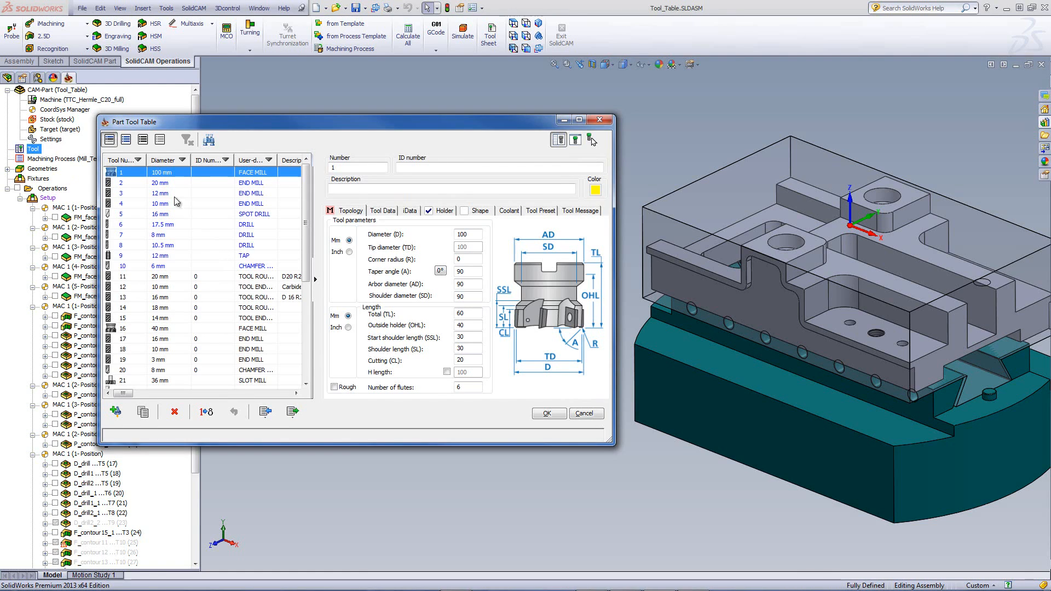
Step: Examine the tool list under each of its display filters, ending with all tools shown
click(126, 140)
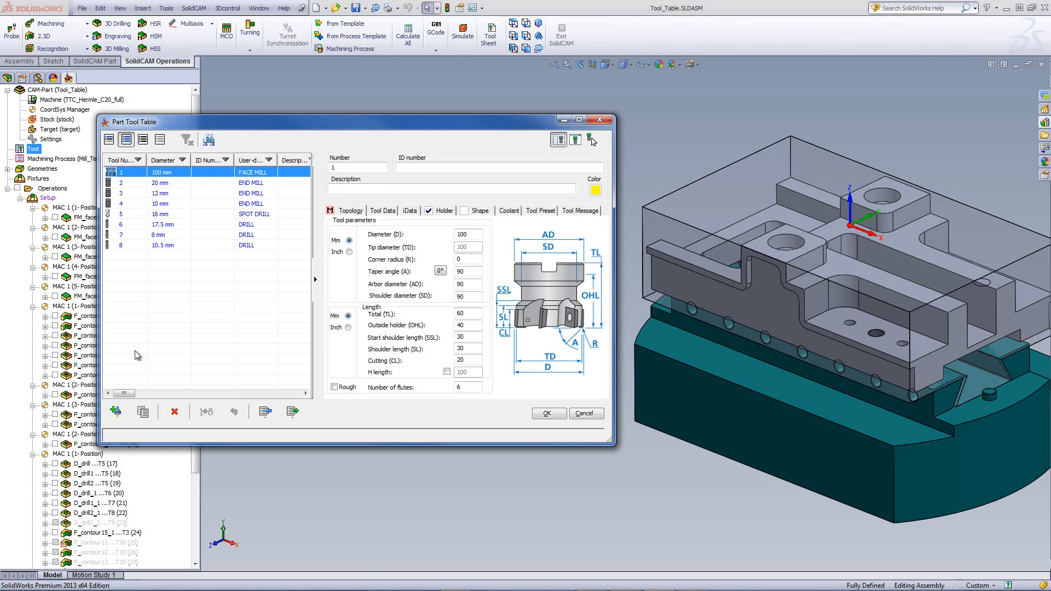
click(142, 140)
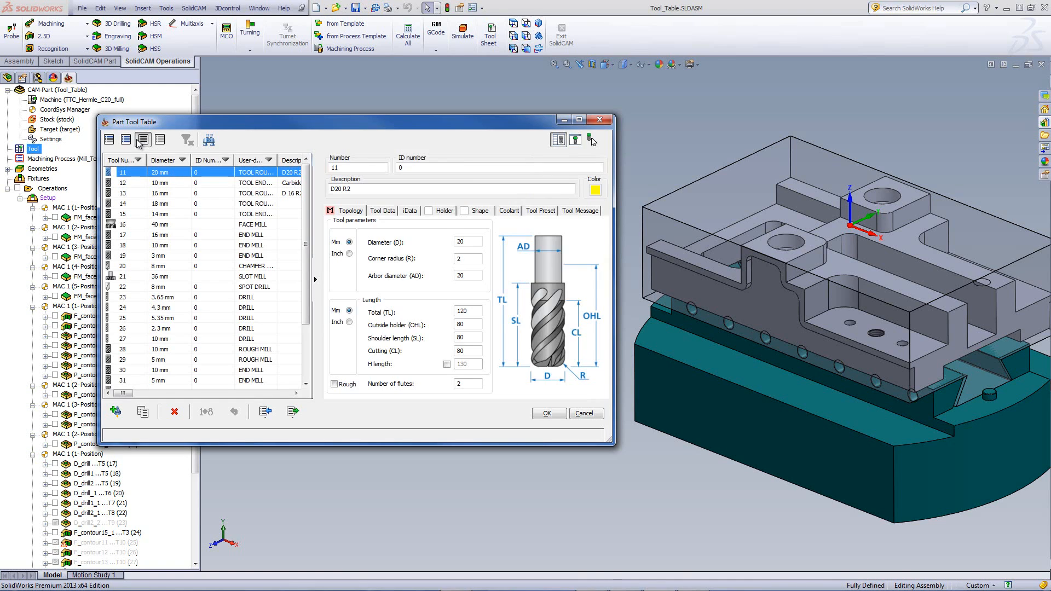
mouse_move(305, 199)
mouse_down()
mouse_move(303, 266)
mouse_move(303, 185)
mouse_up()
click(159, 140)
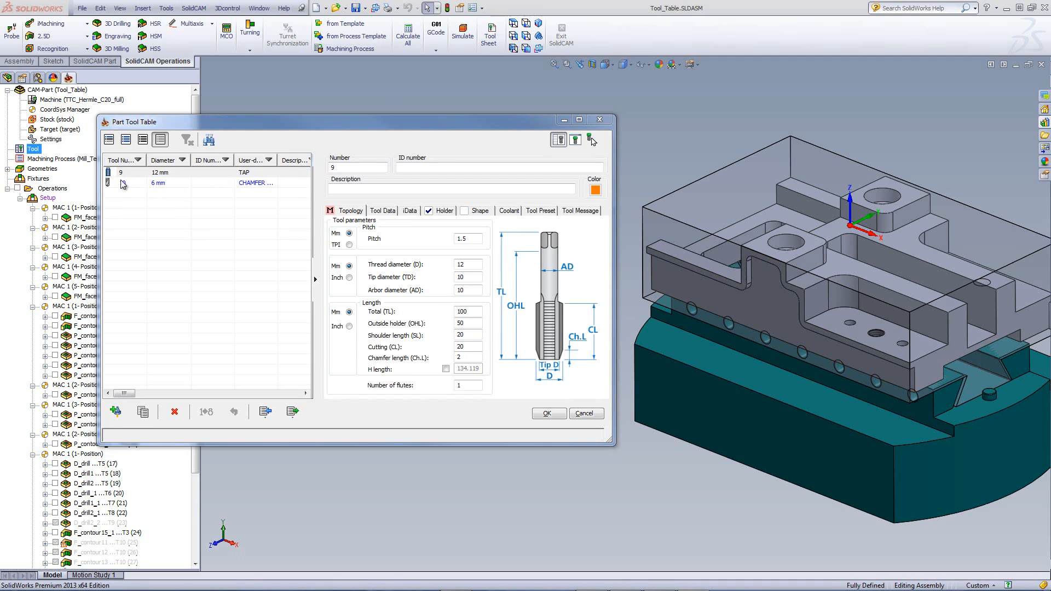
click(109, 141)
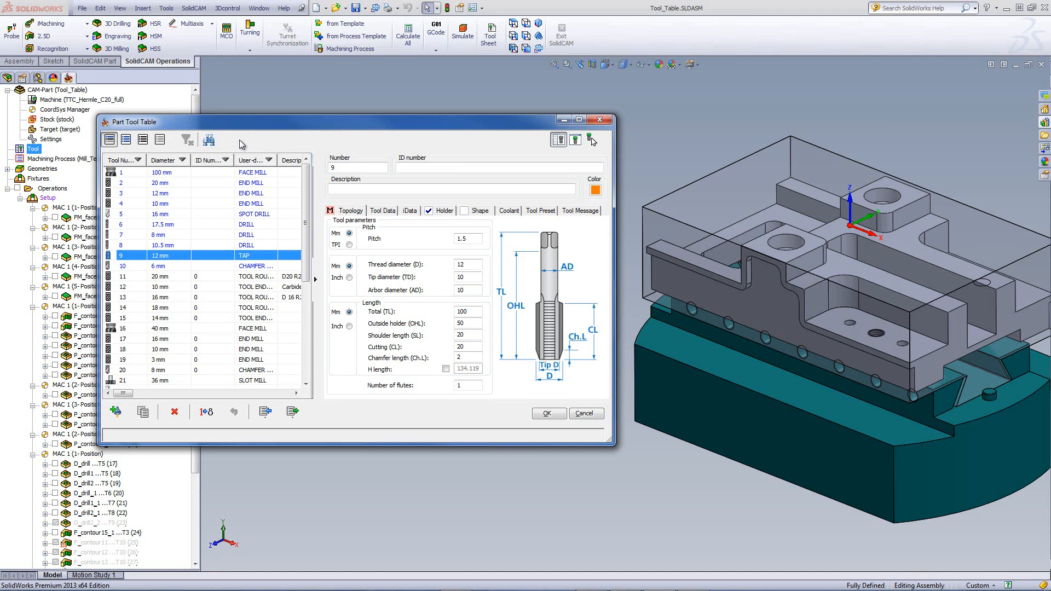
Step: Find the tool with tool number 10 in the part tool table
click(209, 140)
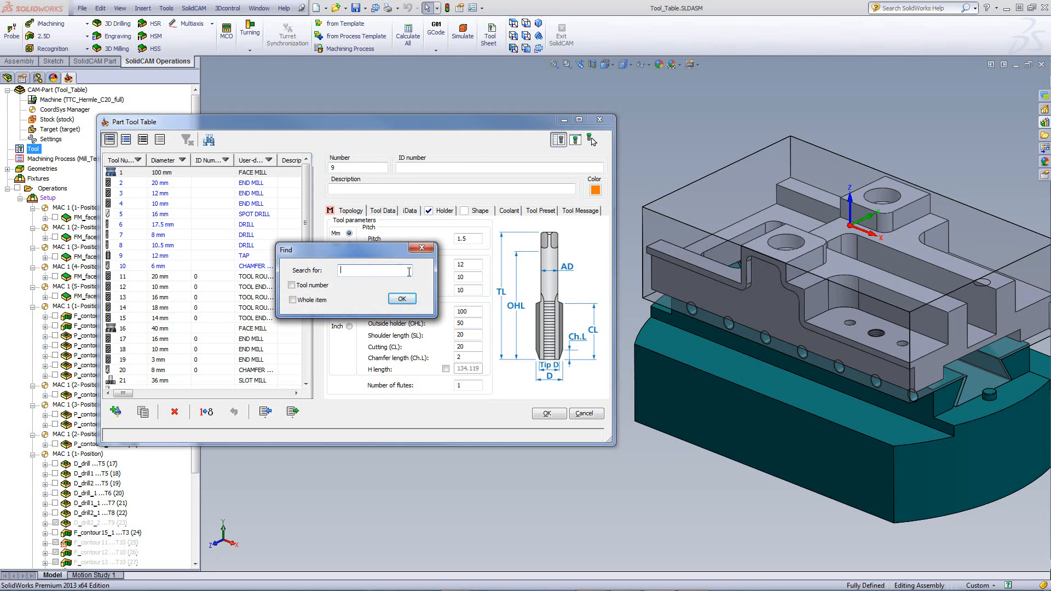
click(292, 286)
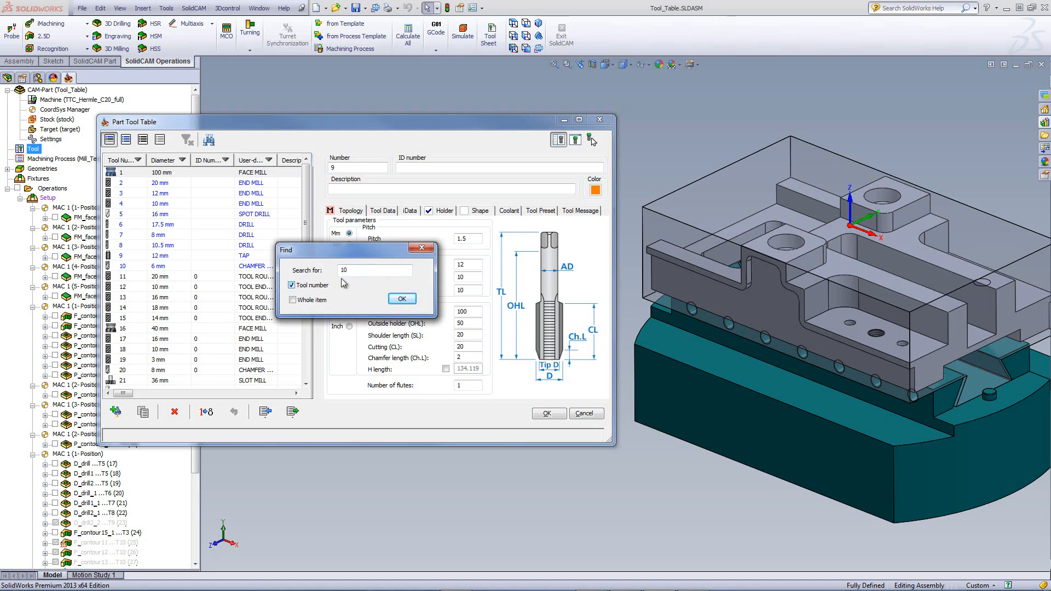
click(401, 299)
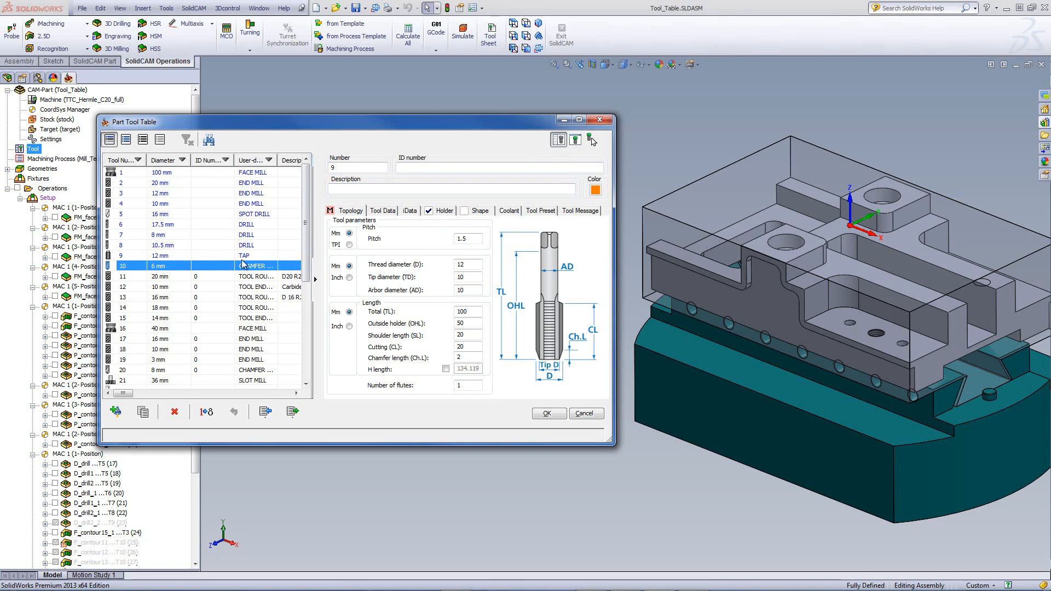
Step: Select tool 8, the 10.5 mm drill, and compare the full-width tool list with the tool parameters view
click(187, 246)
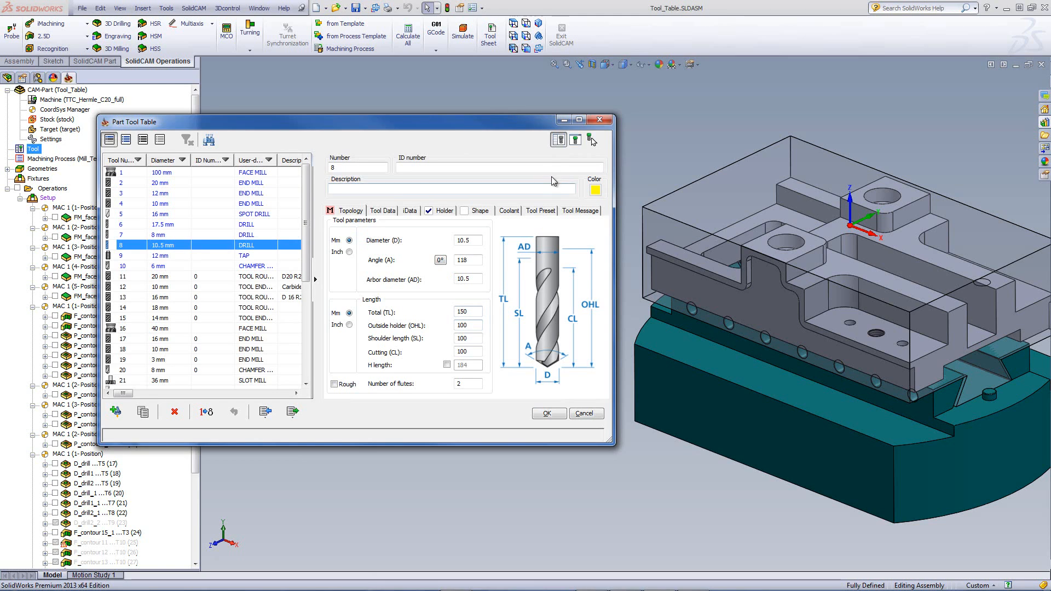
click(557, 141)
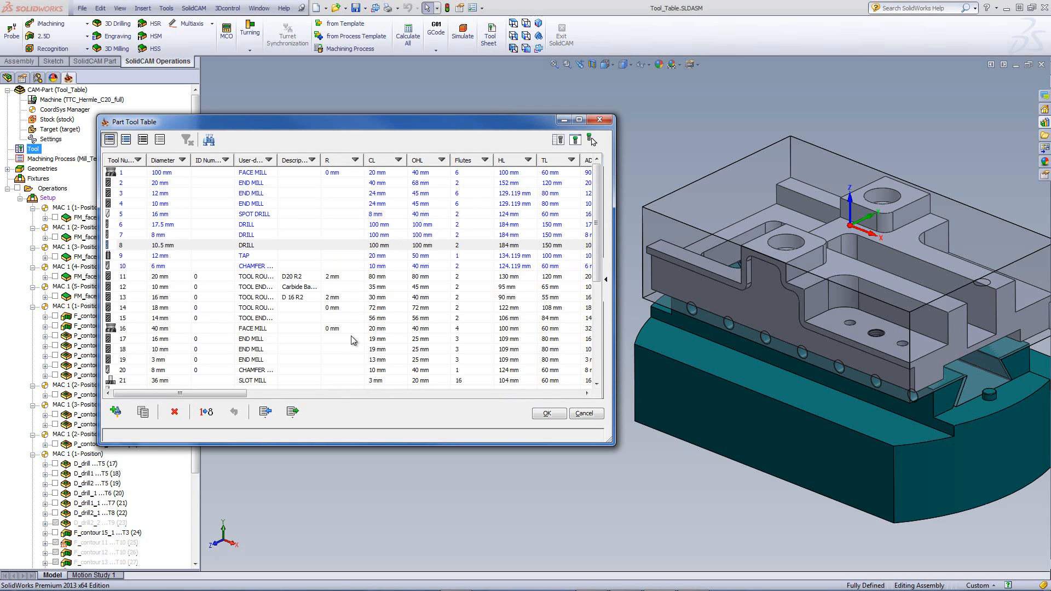
click(558, 141)
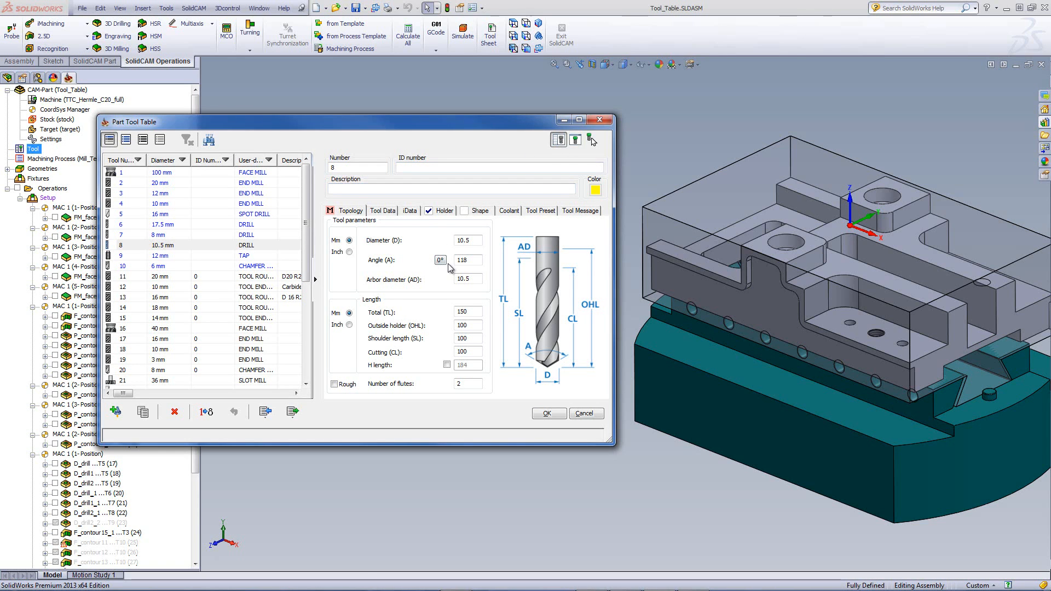
Step: Preview the 10.5 mm drill and its holder in the tool picture, inspect it from an angle, and close the preview
click(576, 142)
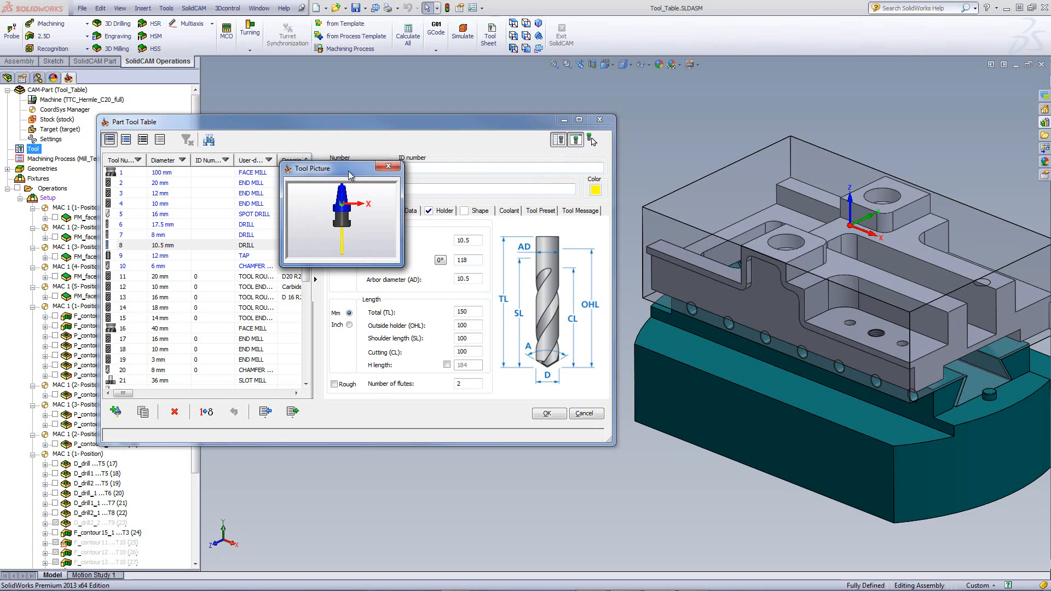
drag(351, 171, 411, 179)
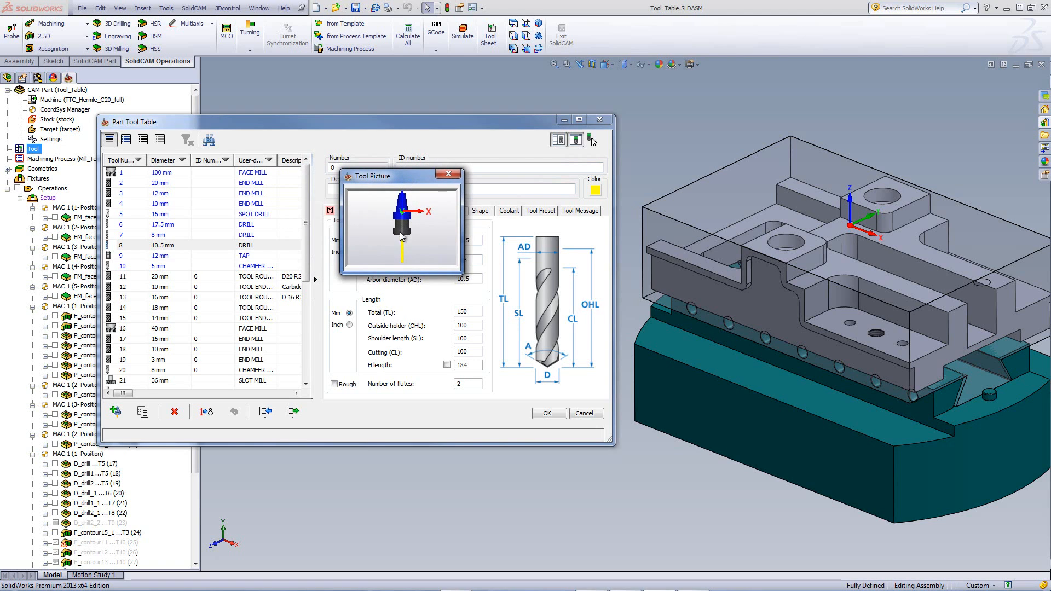
scroll(405, 239, up, 5)
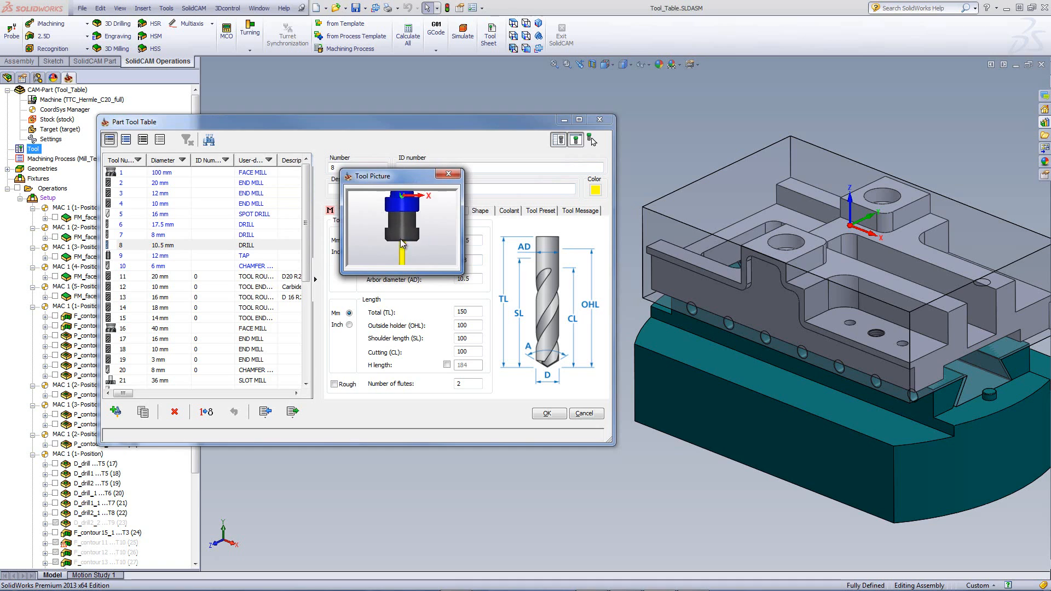
scroll(402, 242, down, 5)
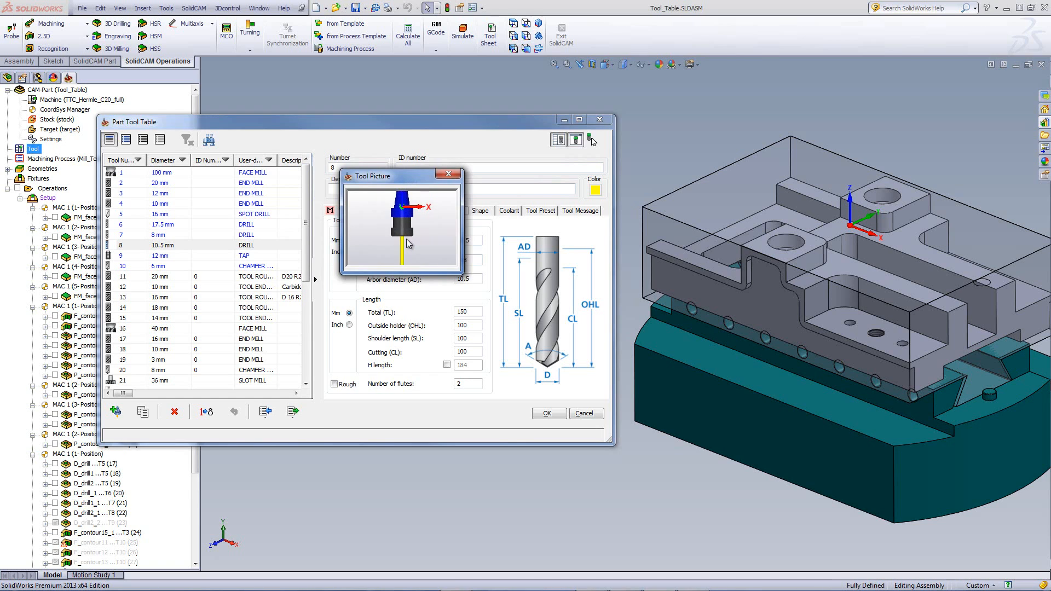
middle_drag(414, 242, 438, 206)
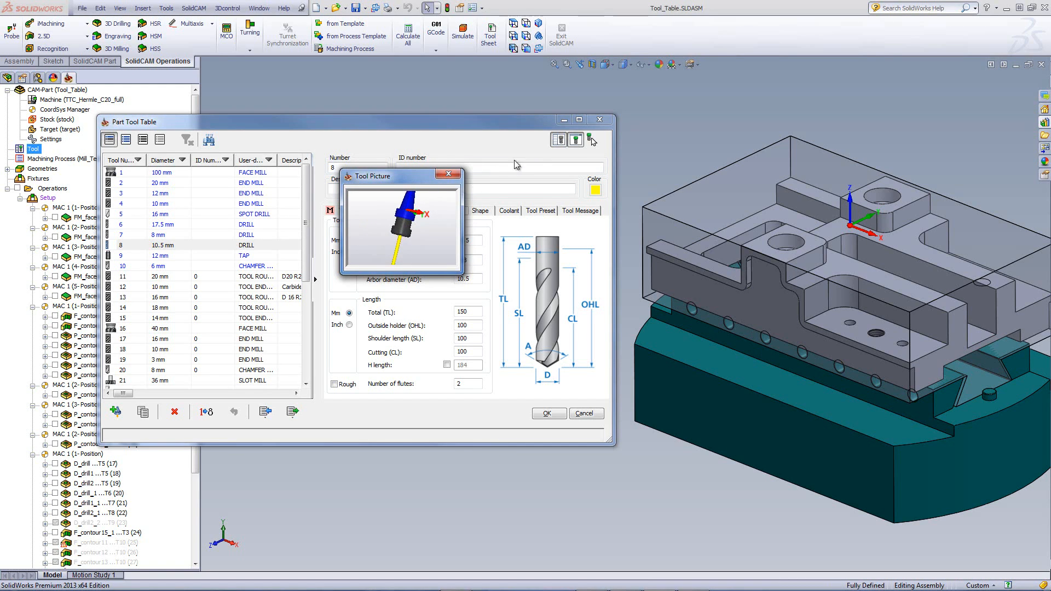
click(574, 143)
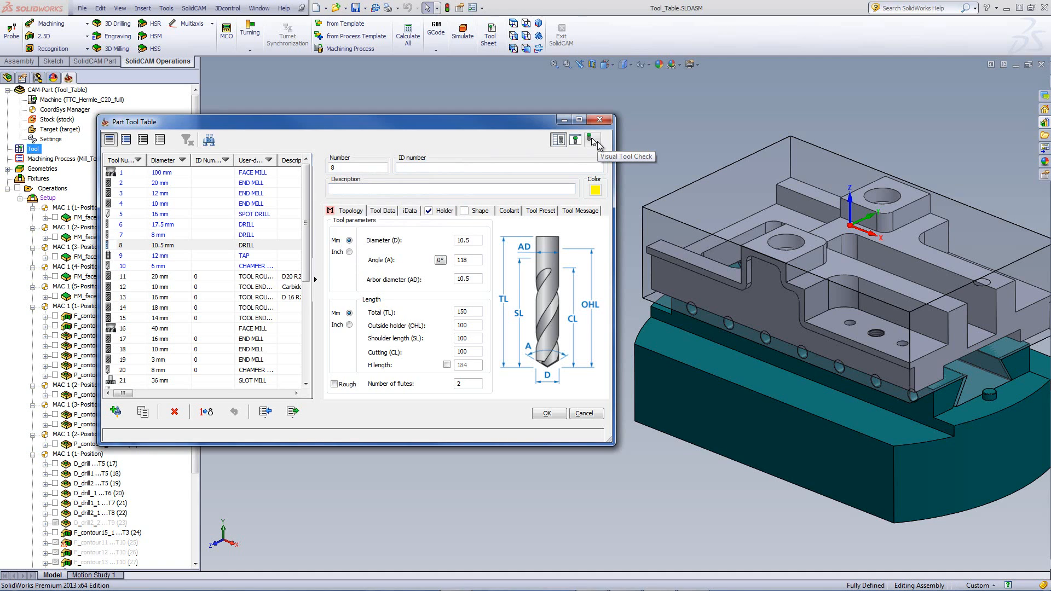
Step: Run Visual Tool Check with the 10.5 mm drill, inspect it against the part from another angle, and end the check
click(593, 141)
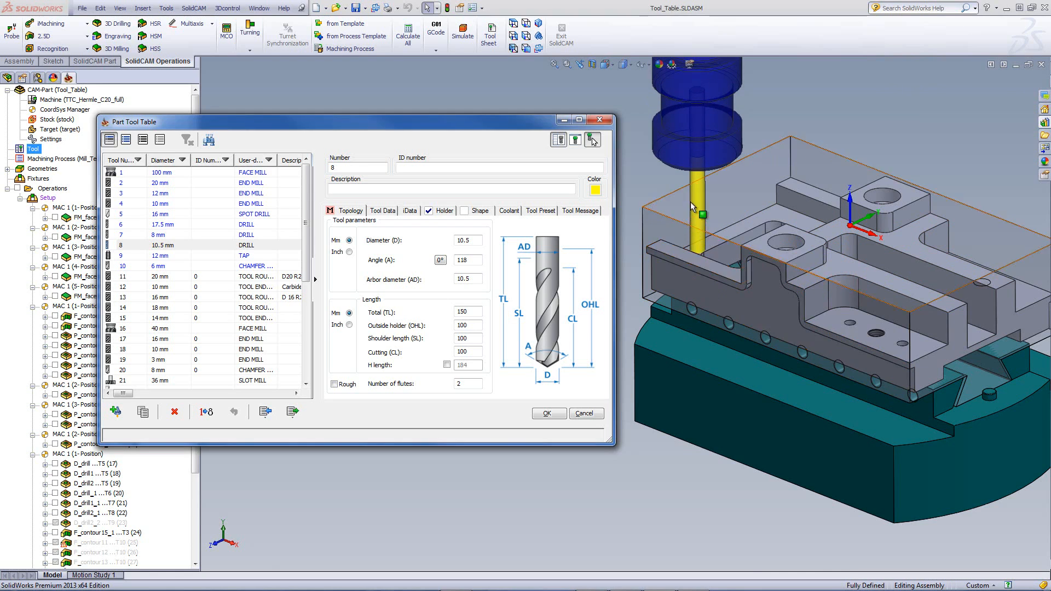
middle_drag(700, 213, 768, 185)
scroll(768, 185, down, 1)
scroll(768, 185, up, 2)
scroll(766, 203, up, 1)
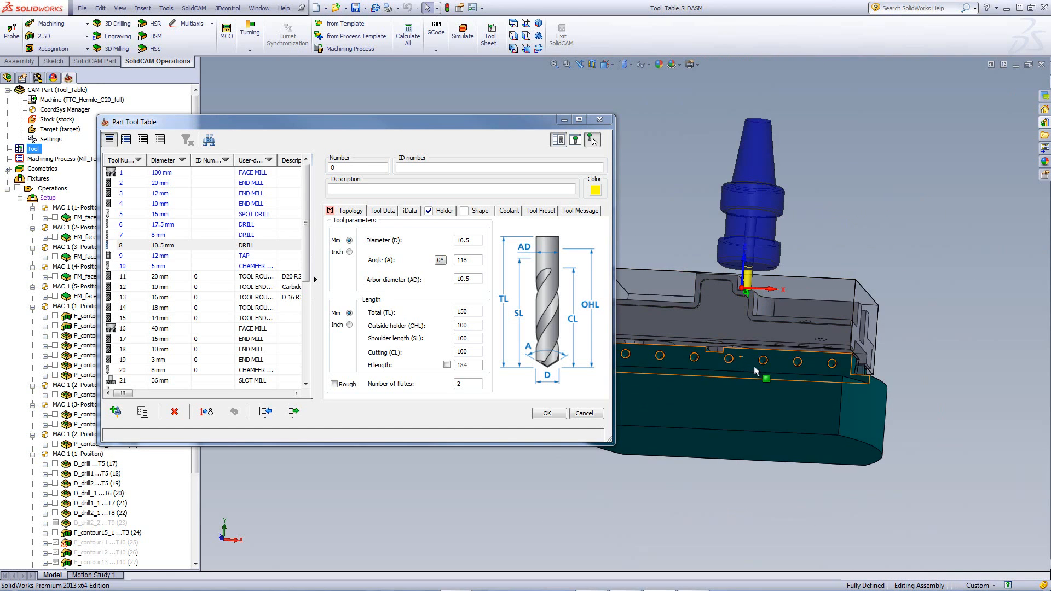
click(880, 382)
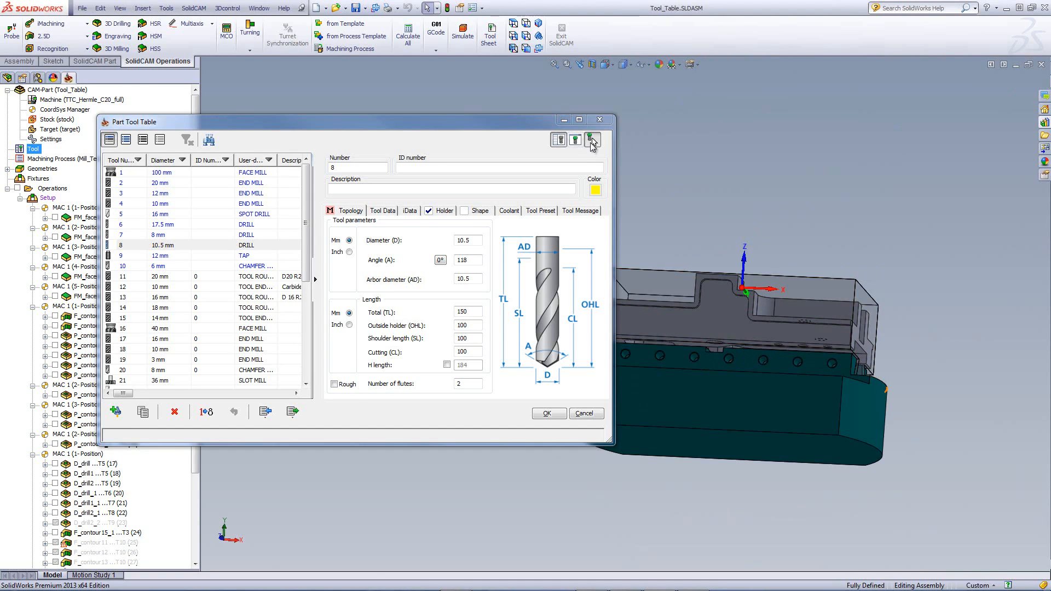
click(592, 143)
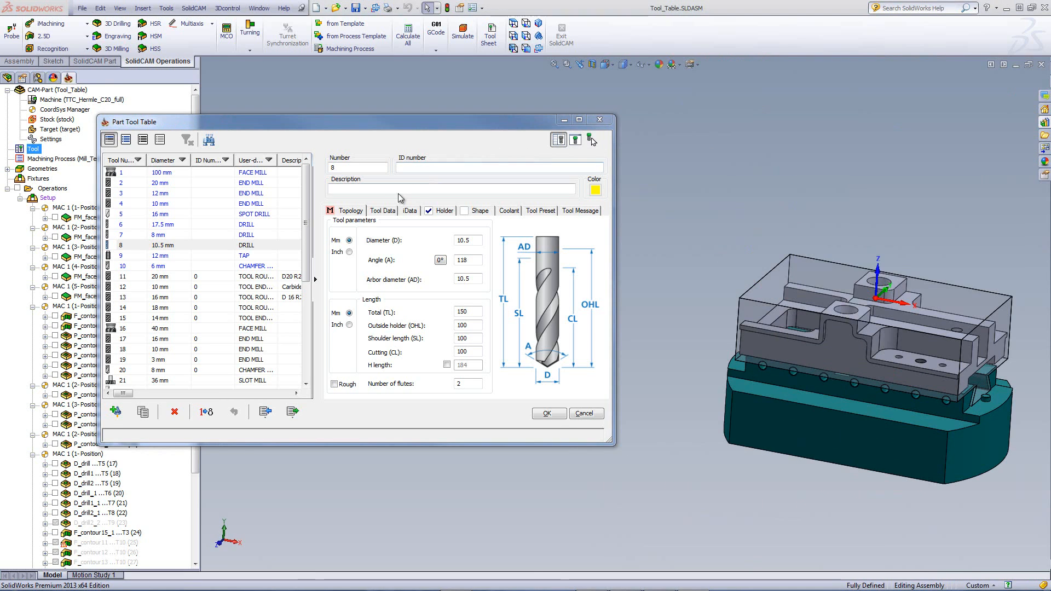
Step: Collapse and expand the tool parameters area beside the tool list
click(316, 280)
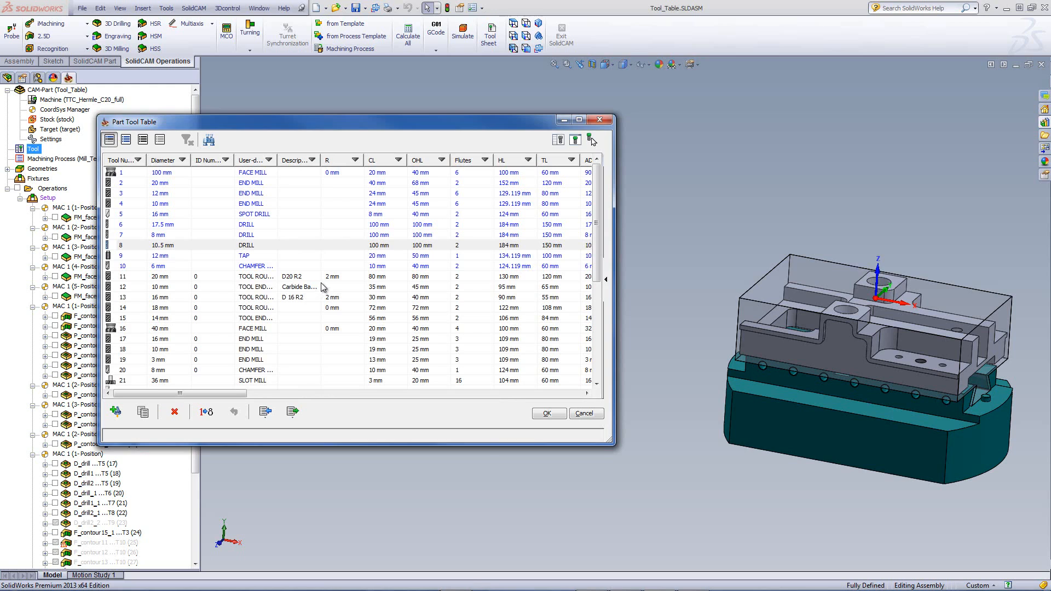
click(558, 141)
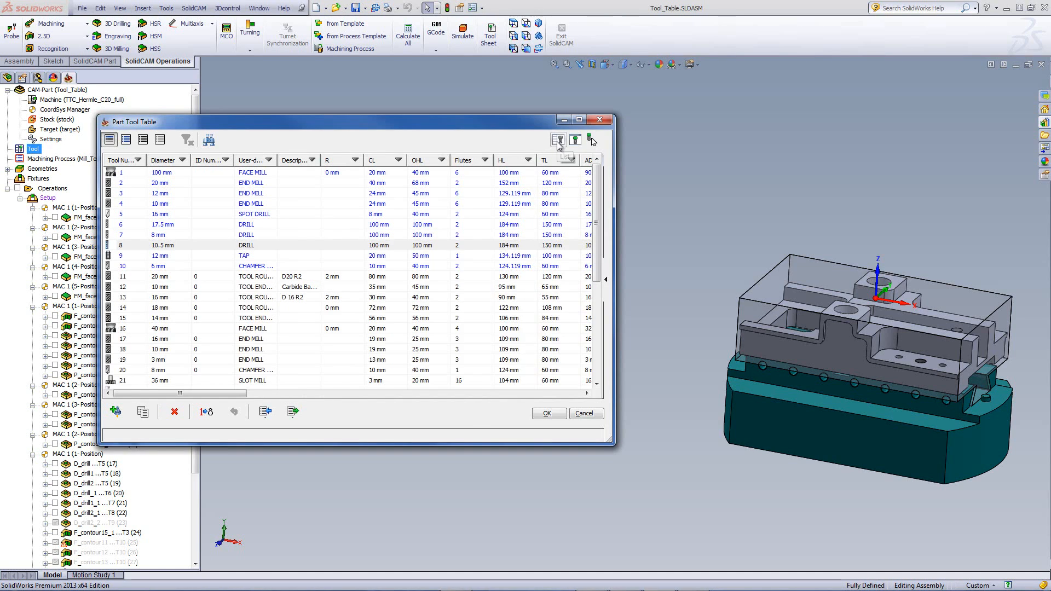
click(318, 281)
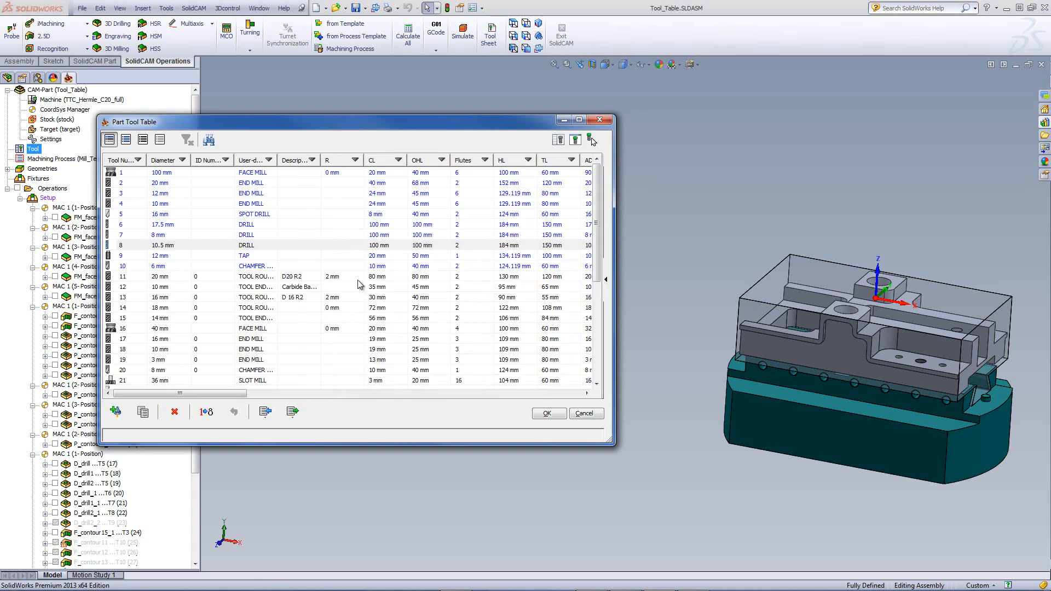
click(606, 280)
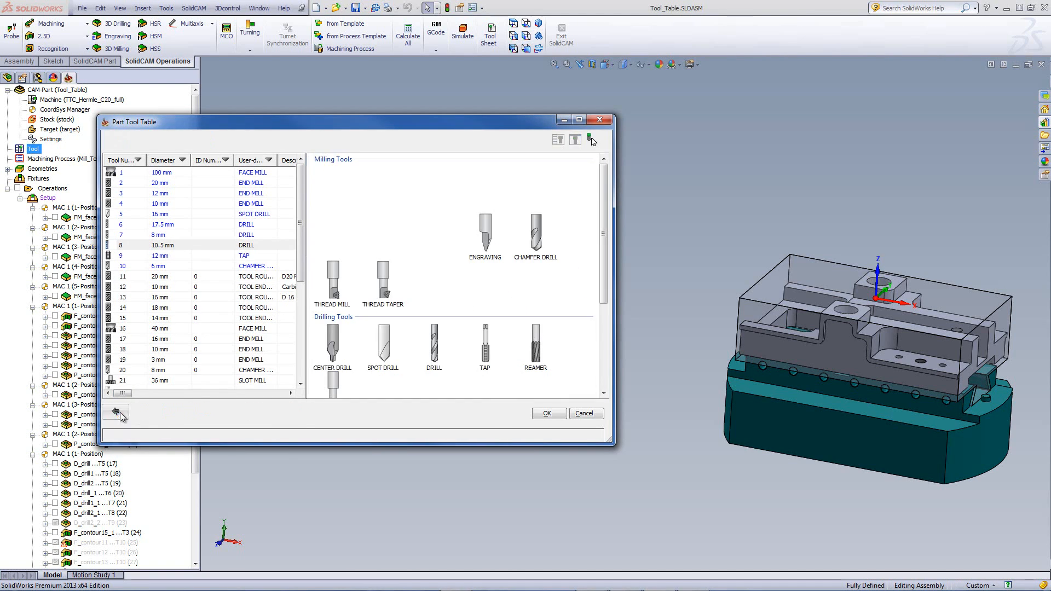
Step: View the milling and drilling tool types available for a new tool, and return to the tool list with parameters shown
click(116, 411)
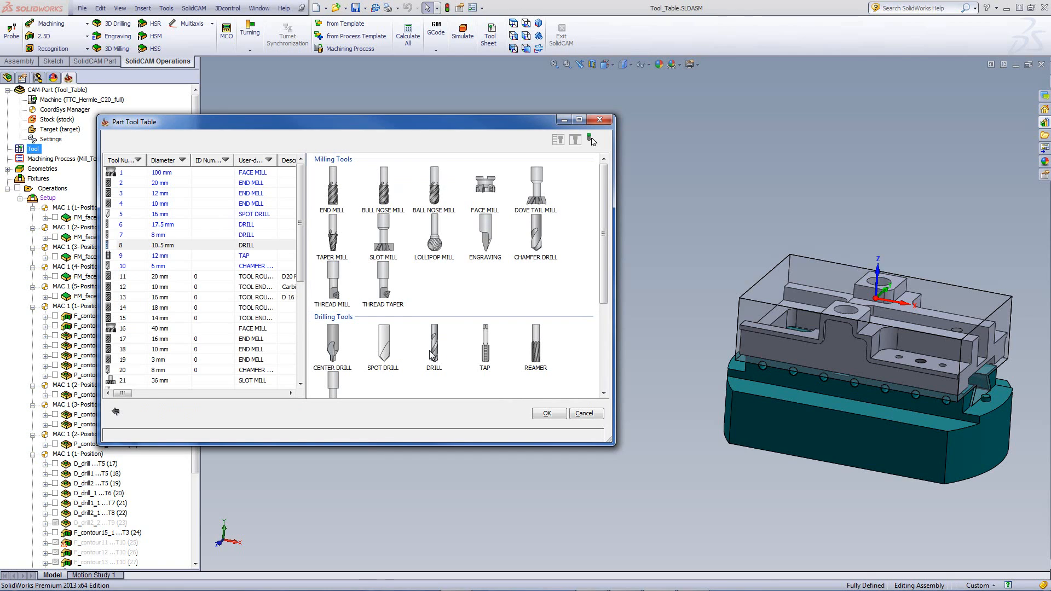
click(115, 413)
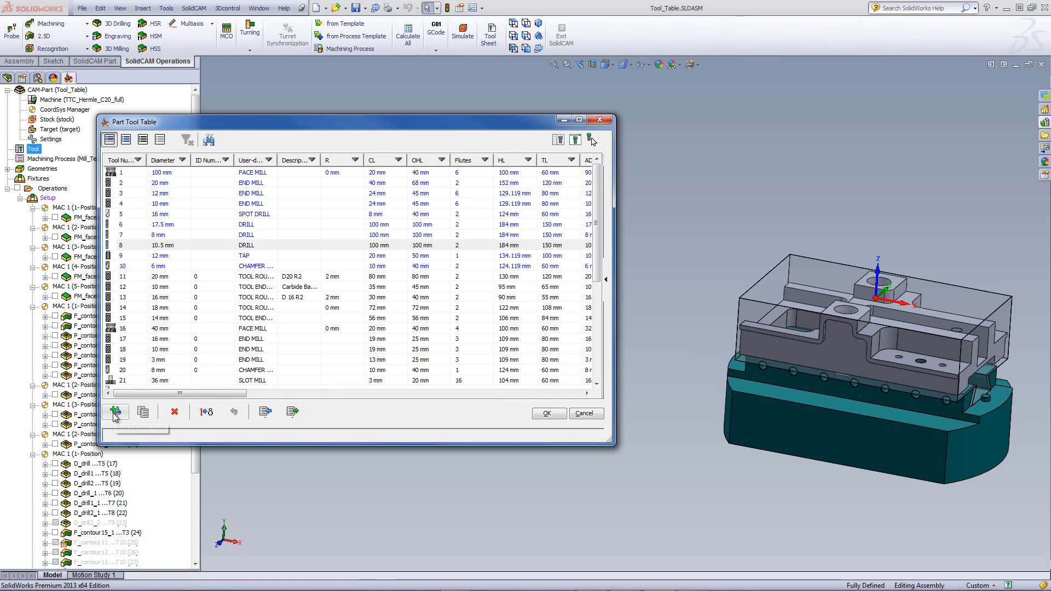
click(605, 279)
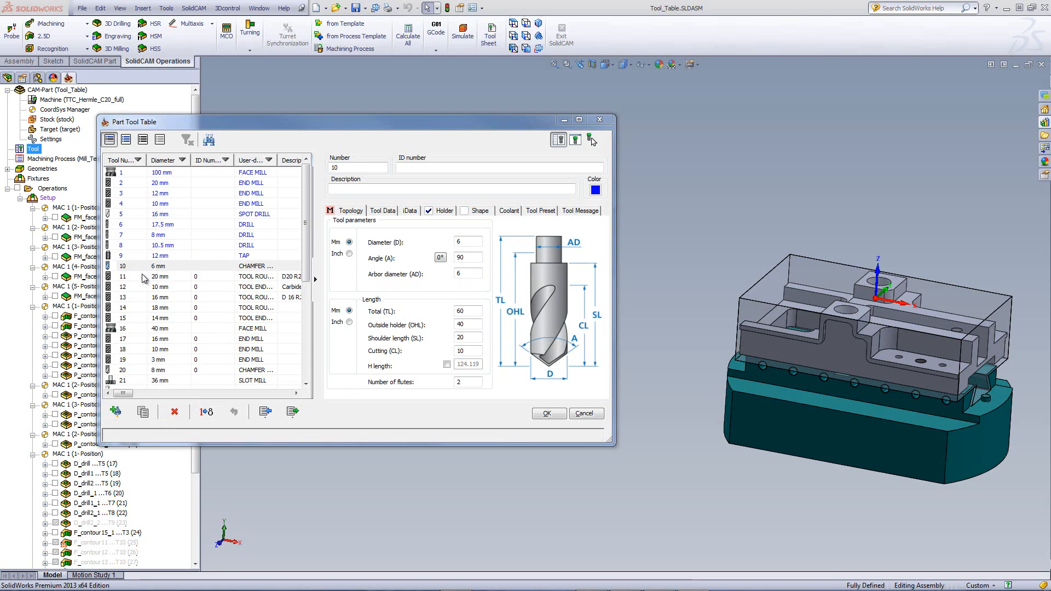
Step: Try to delete the 12 mm tap (tool 9) from the part tool table, and delete the 36 mm slot mill (tool 21)
click(155, 257)
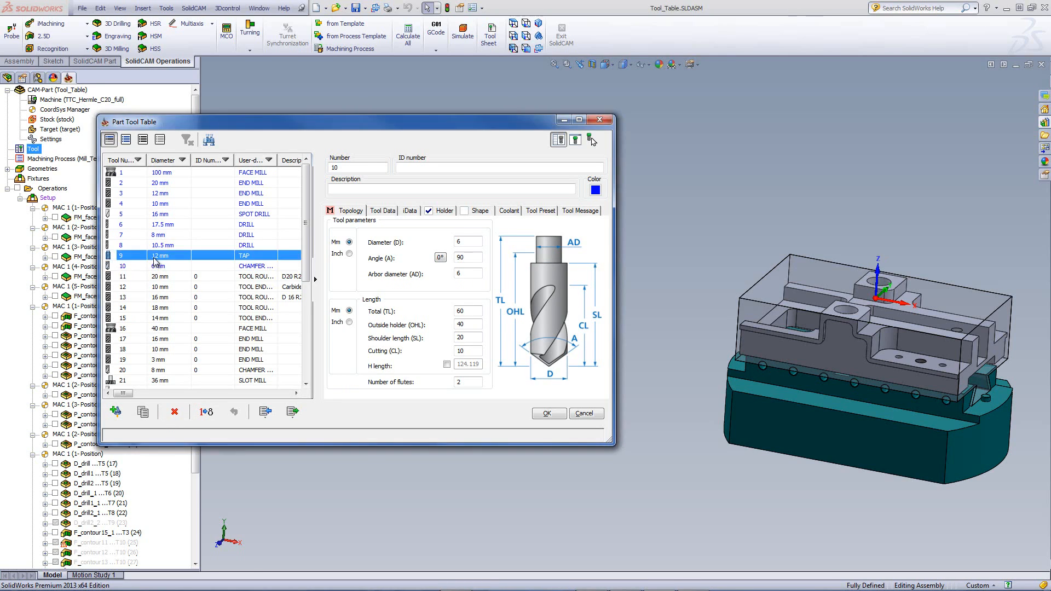
click(175, 413)
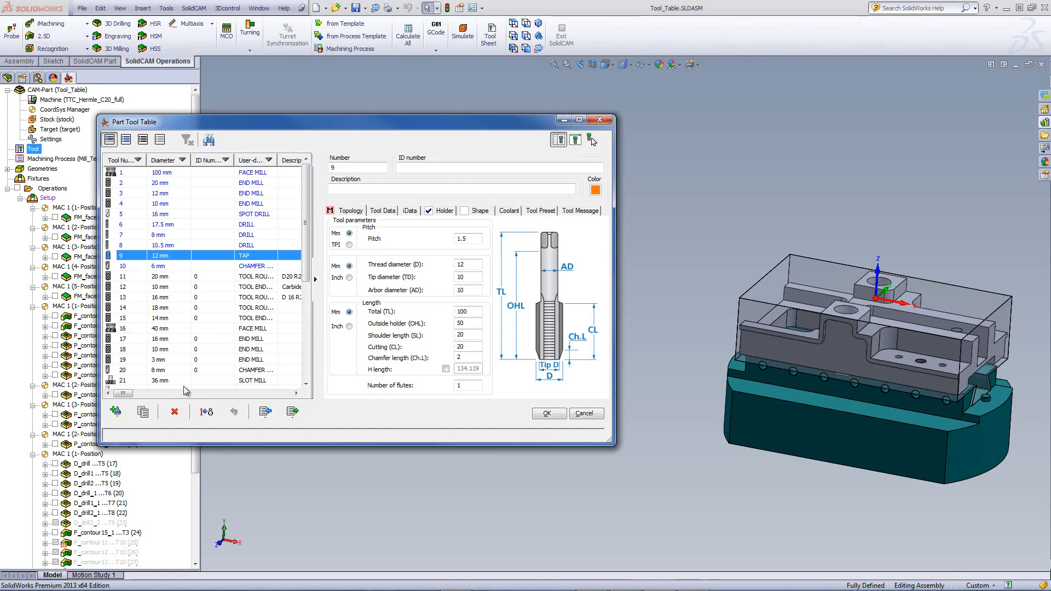
click(163, 377)
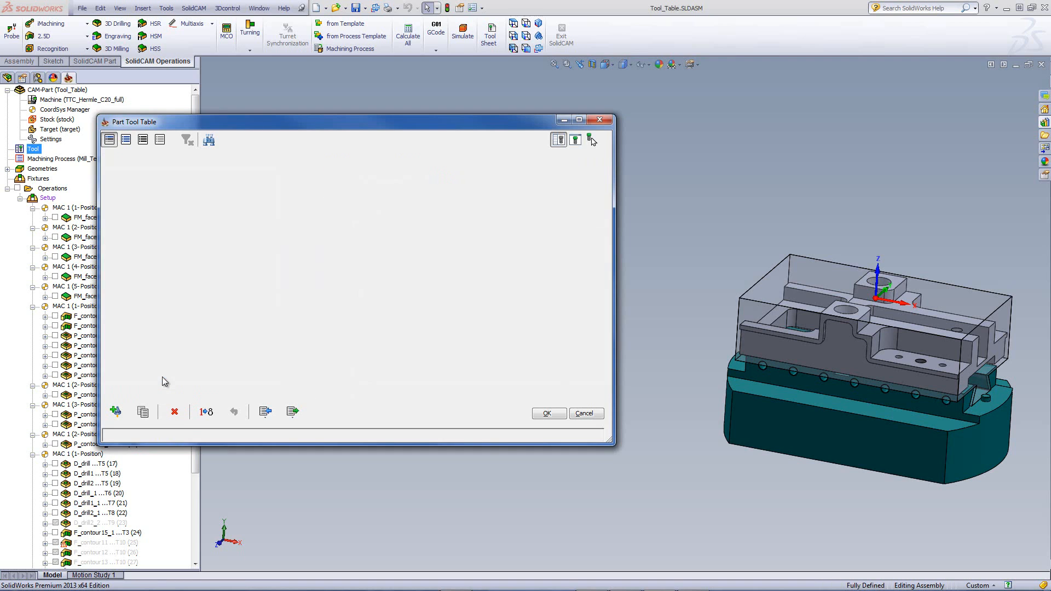
click(175, 412)
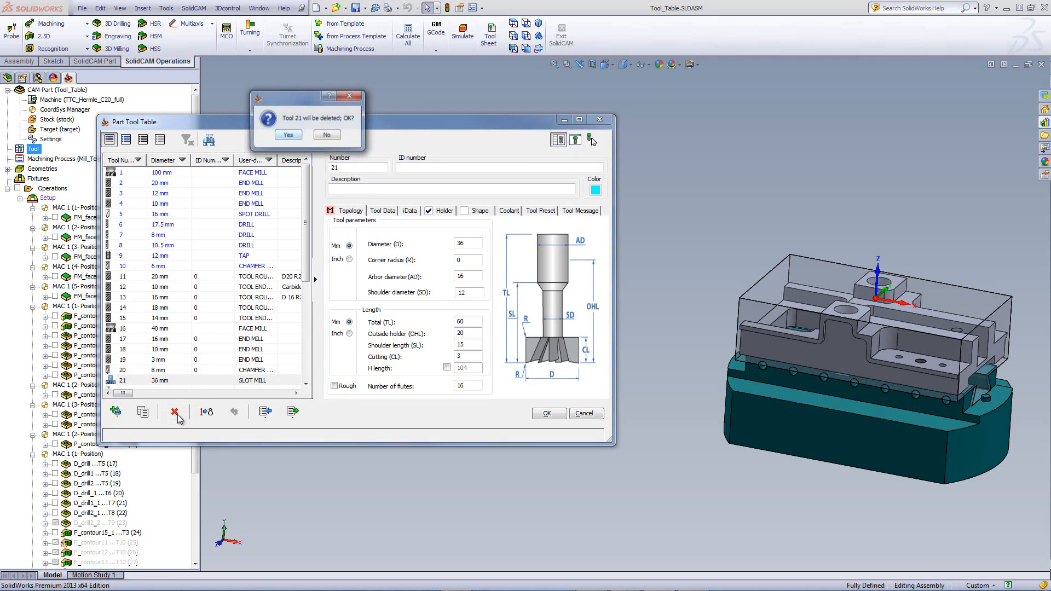
click(287, 135)
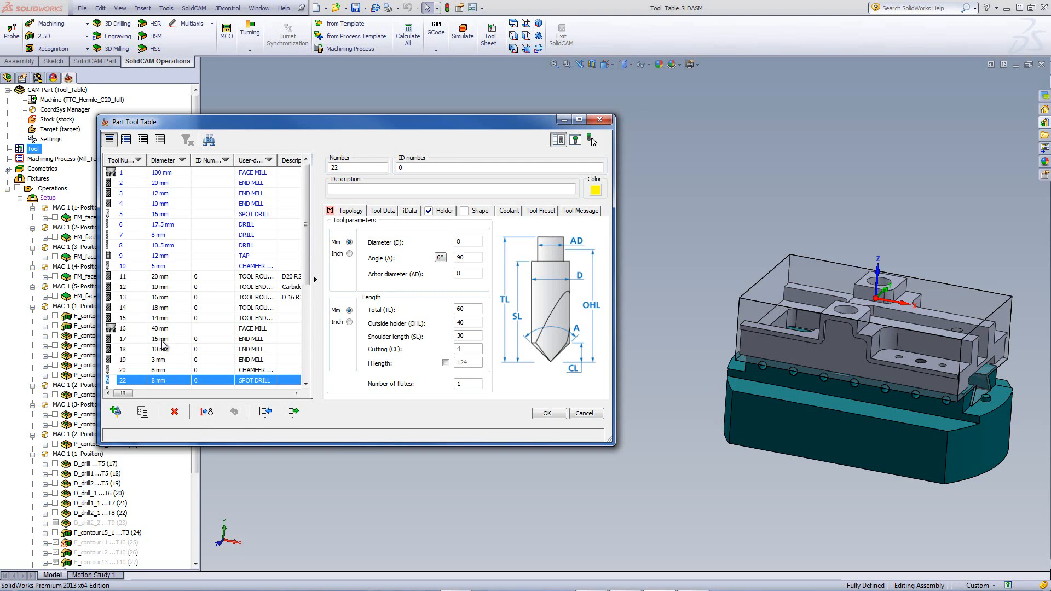
Step: Renumber the part tools by operation sequence with first number 10, and undo the renumbering
click(206, 410)
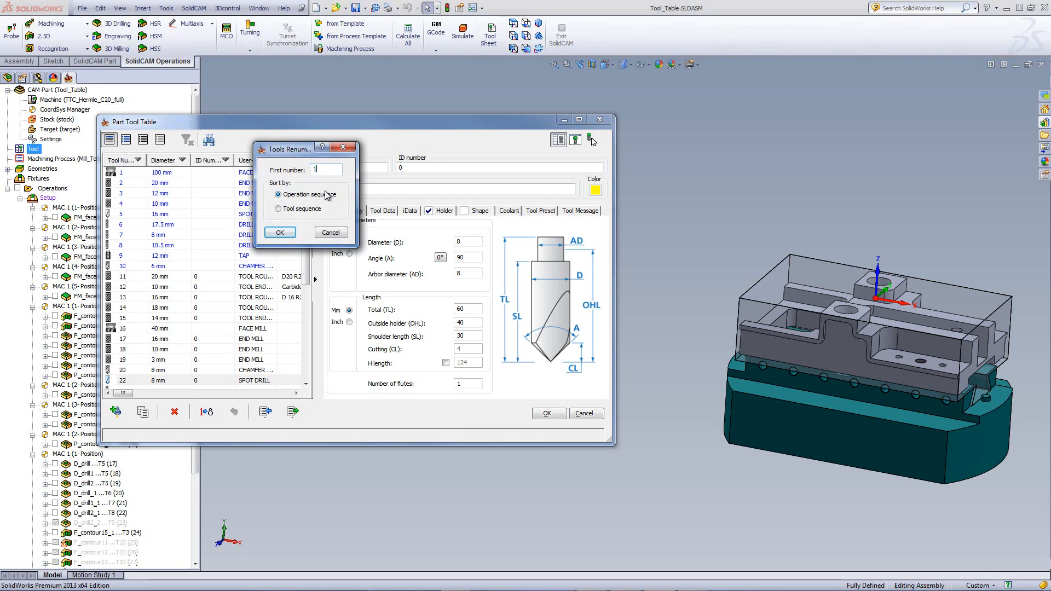
text(0)
click(279, 233)
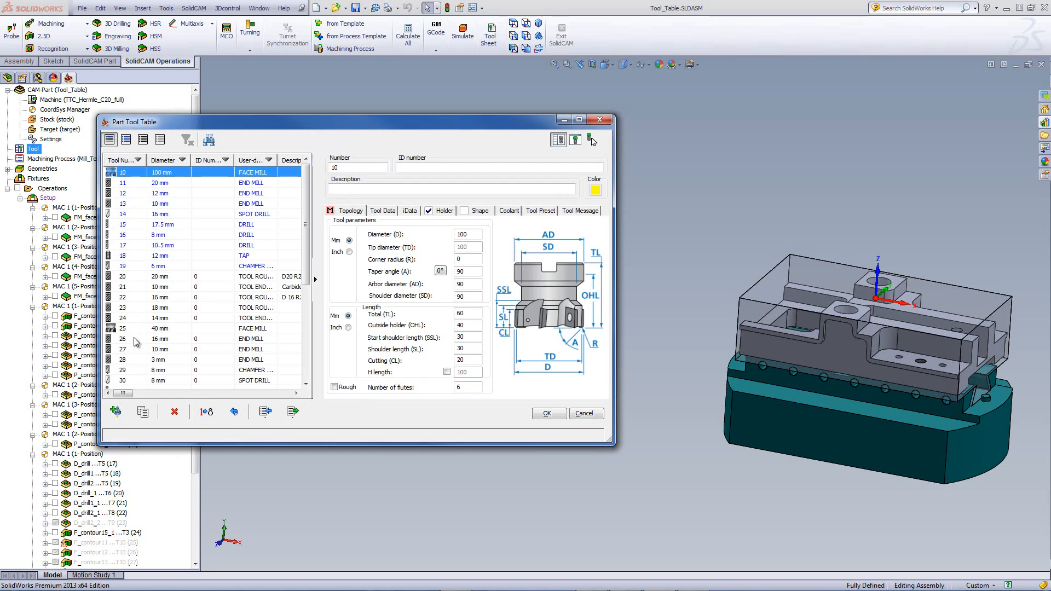
click(233, 414)
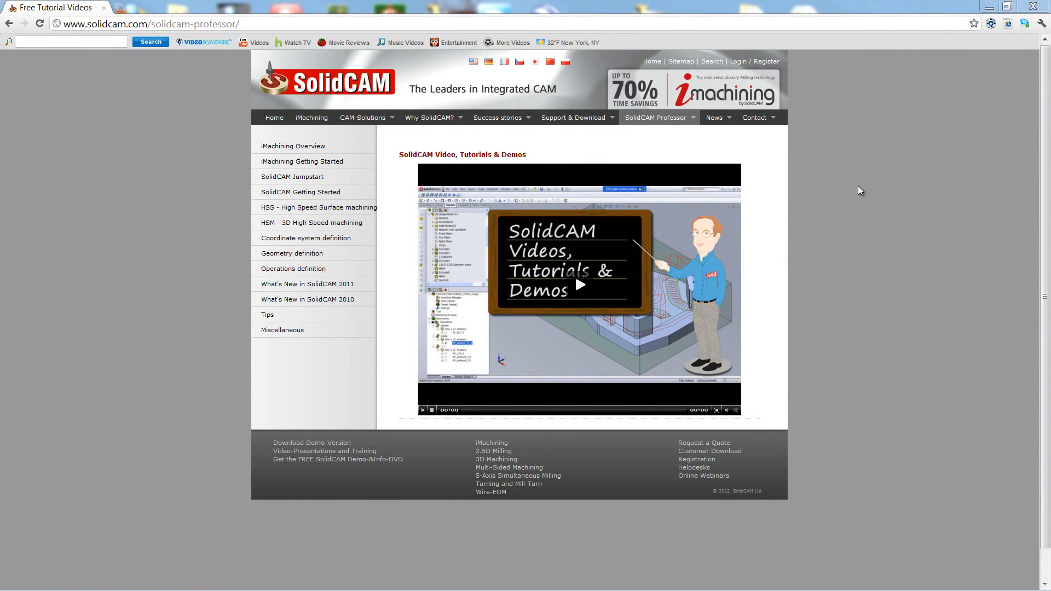
Step: View the list of SolidCAM Professor tutorial topics on the SolidCAM website in the browser
mouse_move(668, 124)
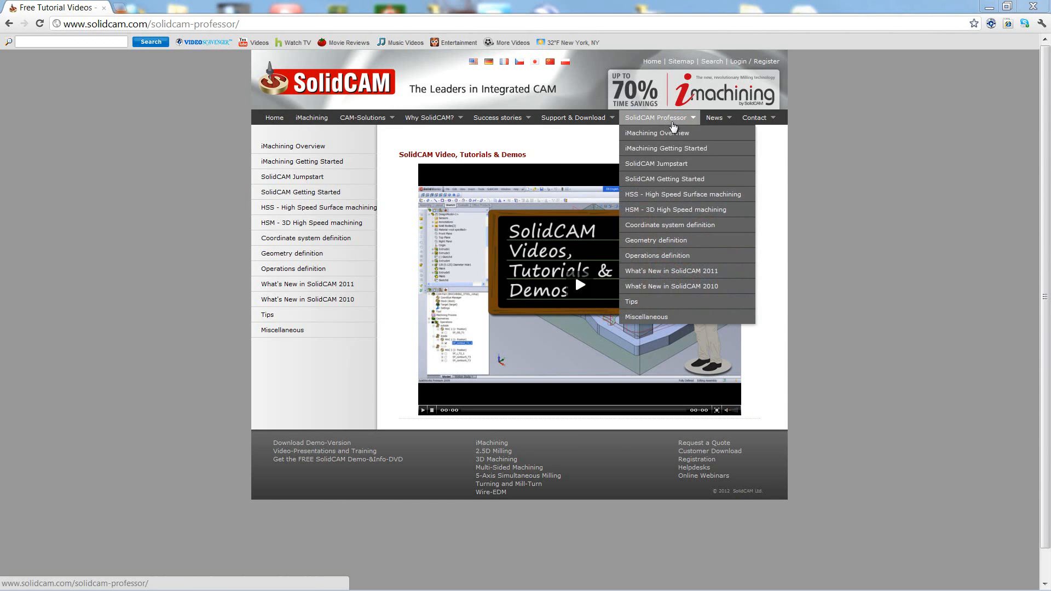